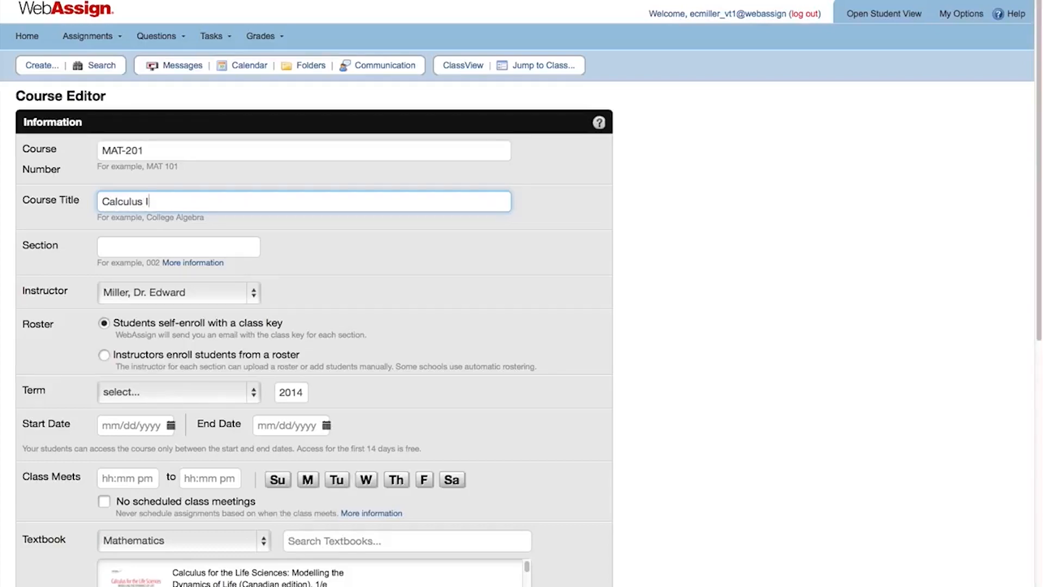
Review the instructor choices and the roster enrollment options of the new course without changing them.
{"action": "left_click", "coordinate": [255, 295]}
{"action": "left_click", "coordinate": [255, 295]}
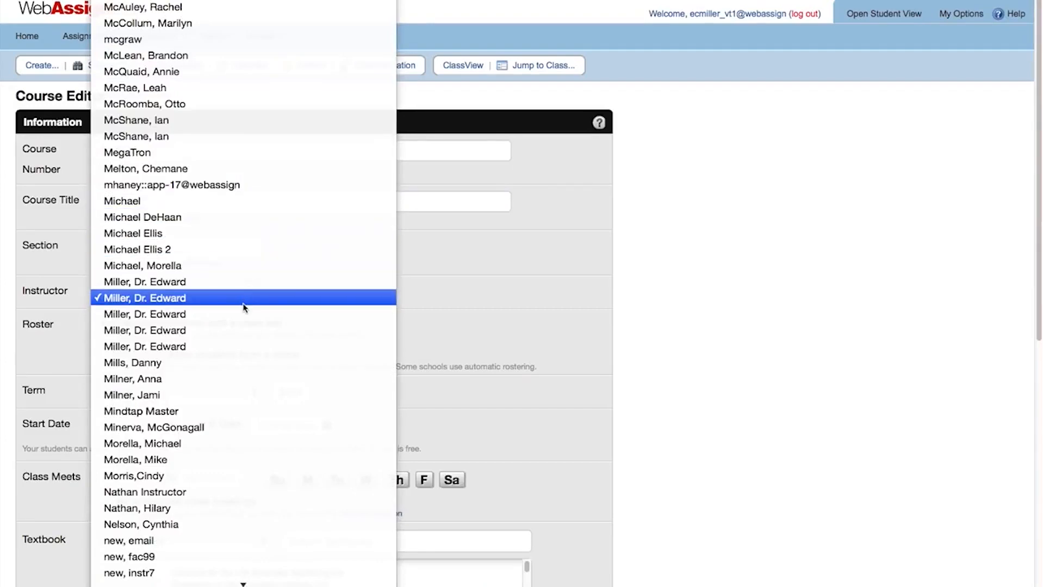
{"action": "left_click", "coordinate": [443, 306]}
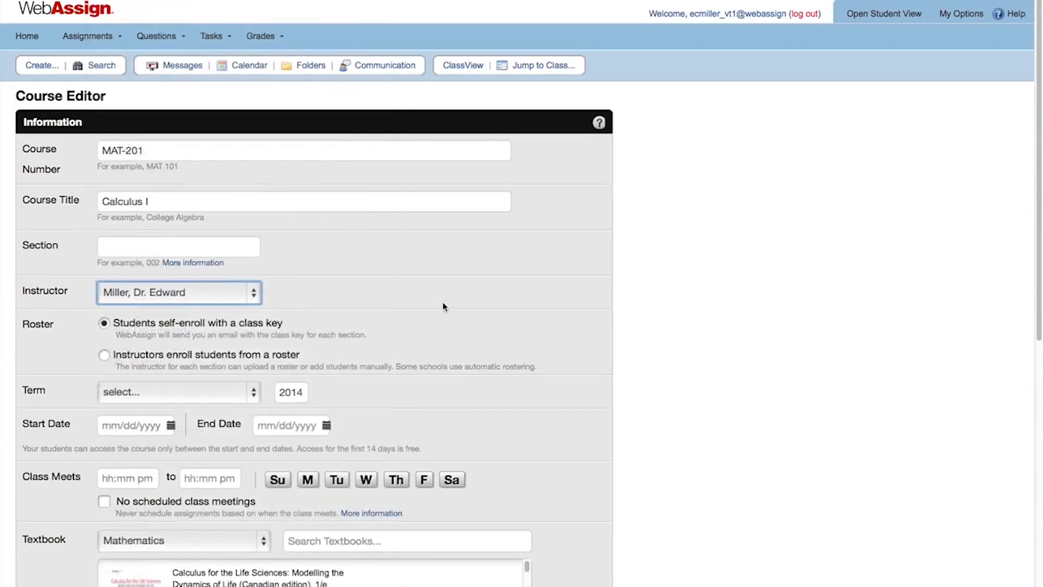
{"action": "scroll", "coordinate": [443, 307], "scroll_direction": "down", "scroll_amount": 3}
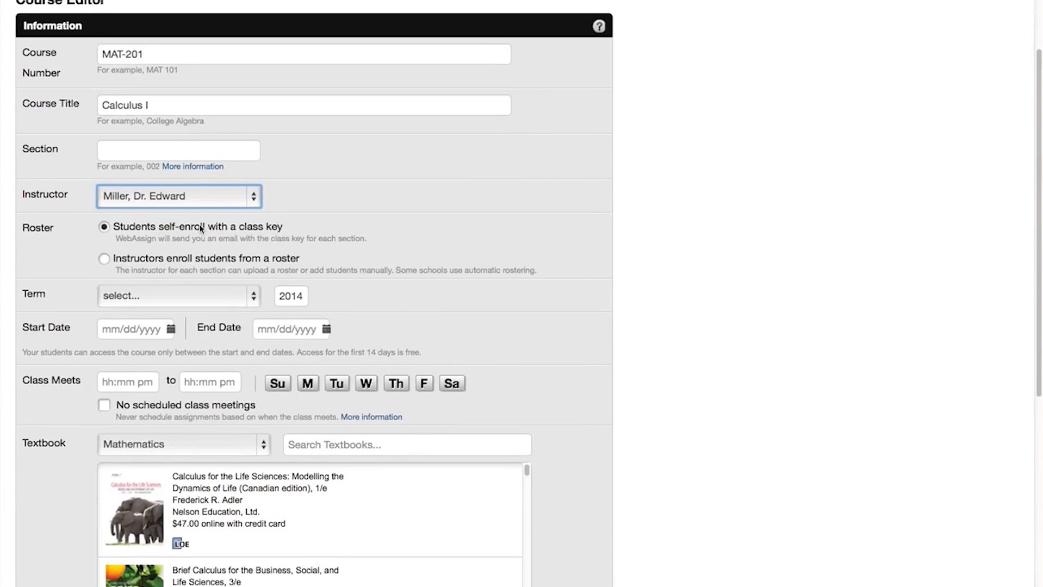
{"action": "scroll", "coordinate": [201, 228], "scroll_direction": "up", "scroll_amount": 3}
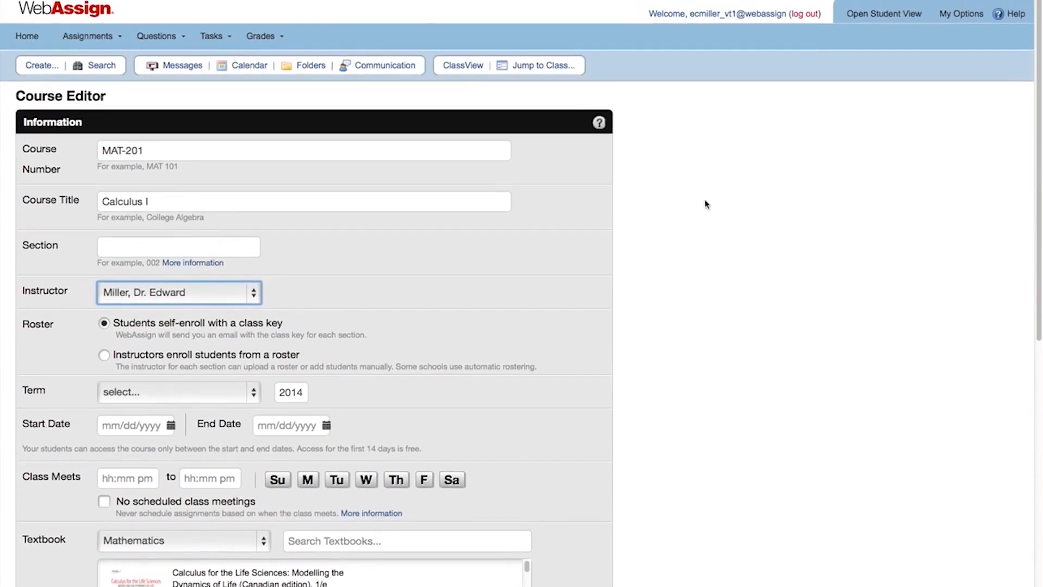
Look up "enrollment methods" in the instructor help, read the Enroll Students topic, and close the help.
{"action": "left_click", "coordinate": [1018, 13]}
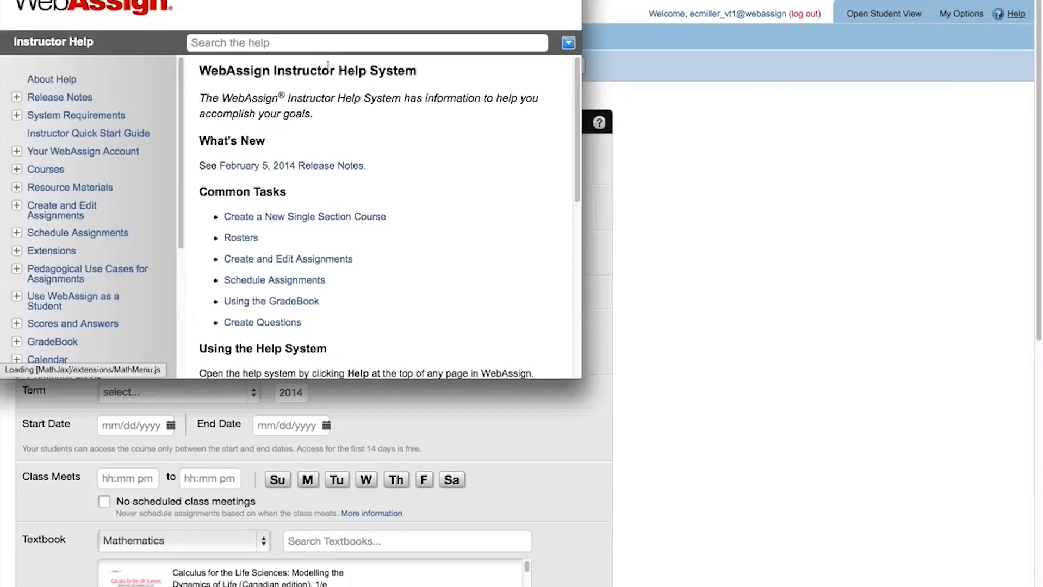
{"action": "left_click", "coordinate": [303, 47]}
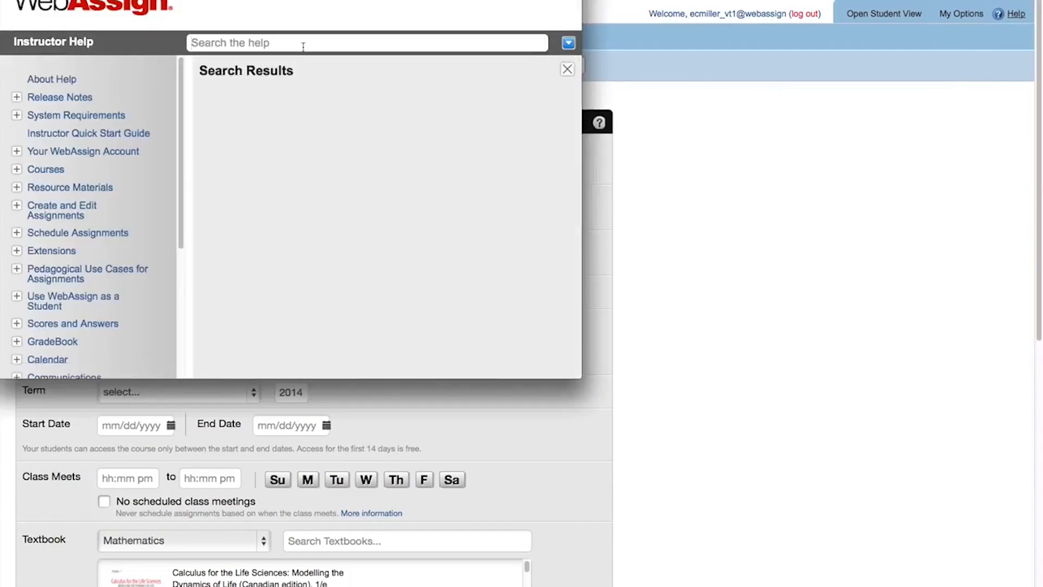
{"action": "type", "text": "enrollment methods"}
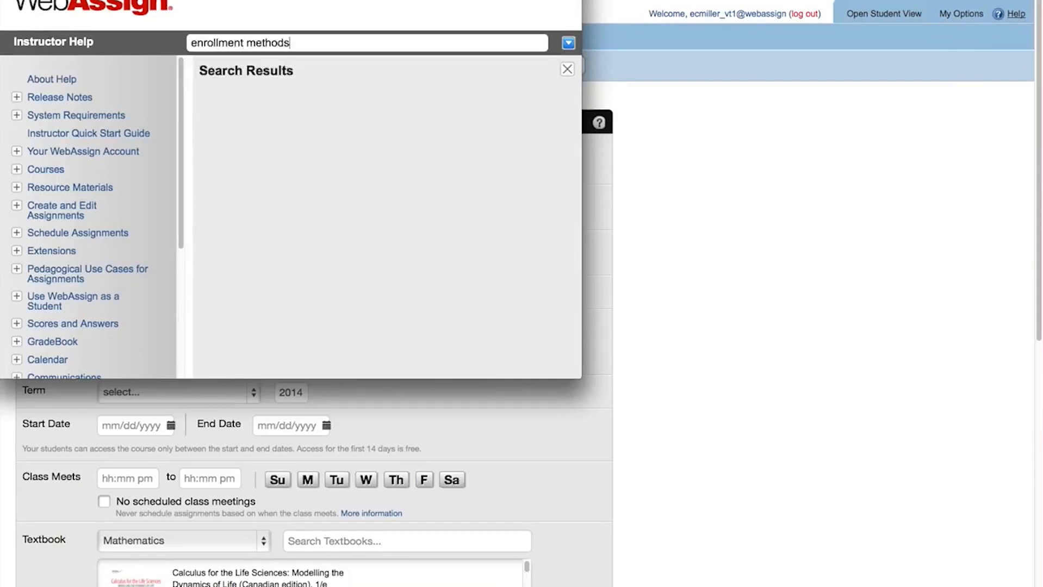
{"action": "key", "text": "Return"}
{"action": "left_click", "coordinate": [263, 134]}
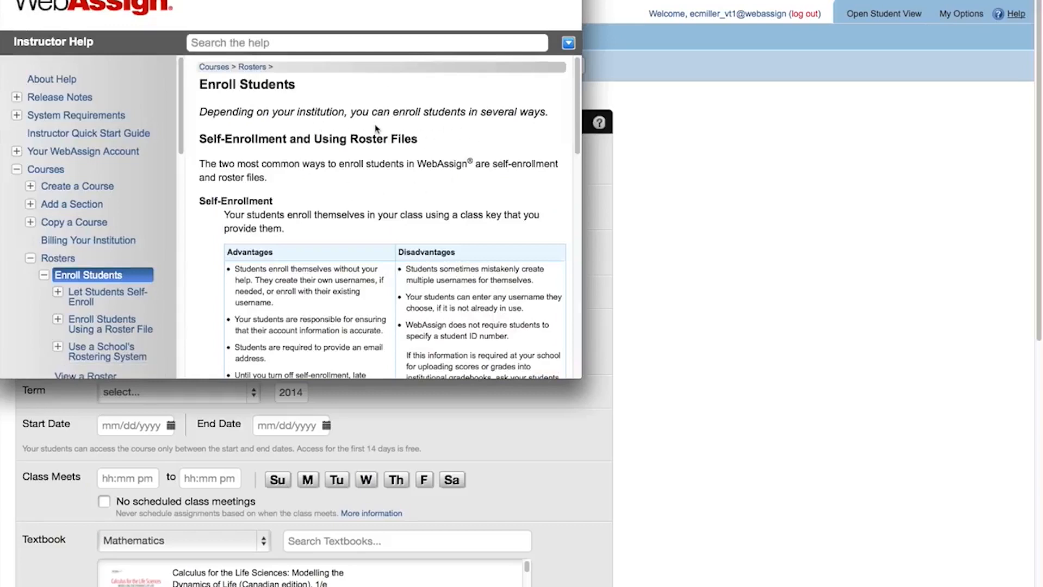
{"action": "key", "text": "super+w"}
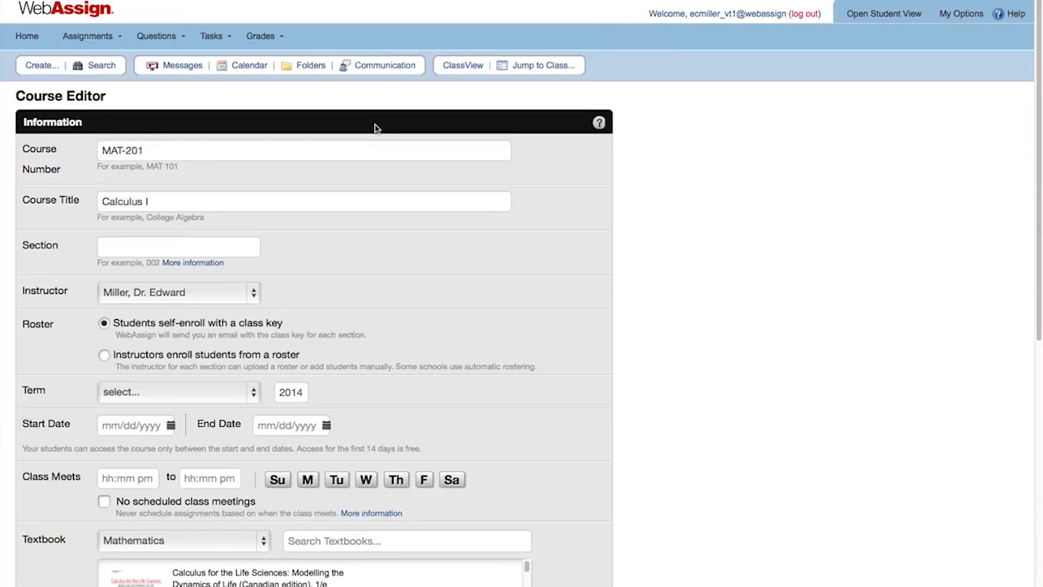
Have students self-enroll with a class key and set the course term to Spring.
{"action": "scroll", "coordinate": [375, 128], "scroll_direction": "down", "scroll_amount": 5}
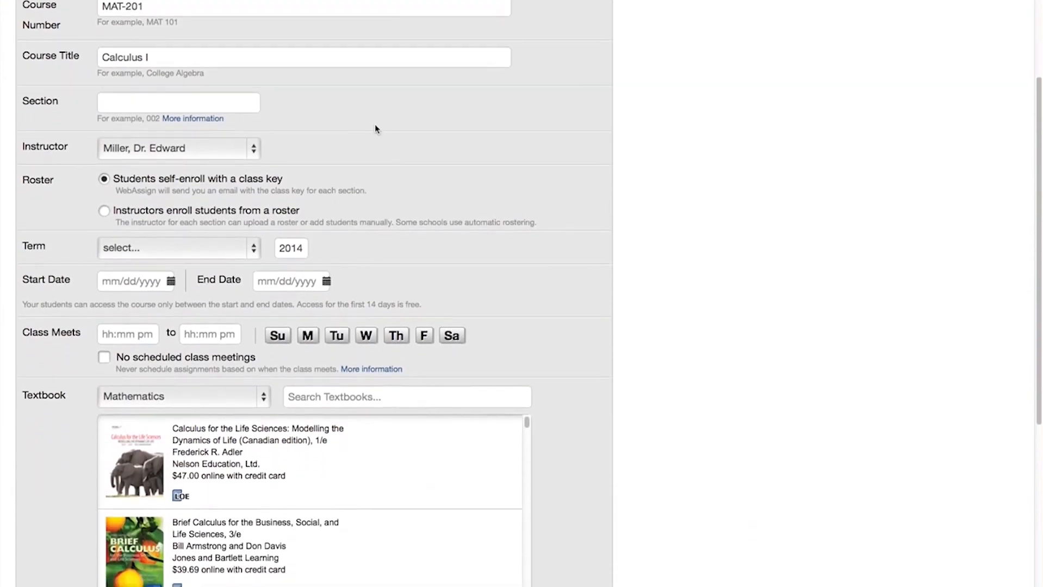
{"action": "left_click", "coordinate": [104, 178]}
{"action": "left_click", "coordinate": [216, 251]}
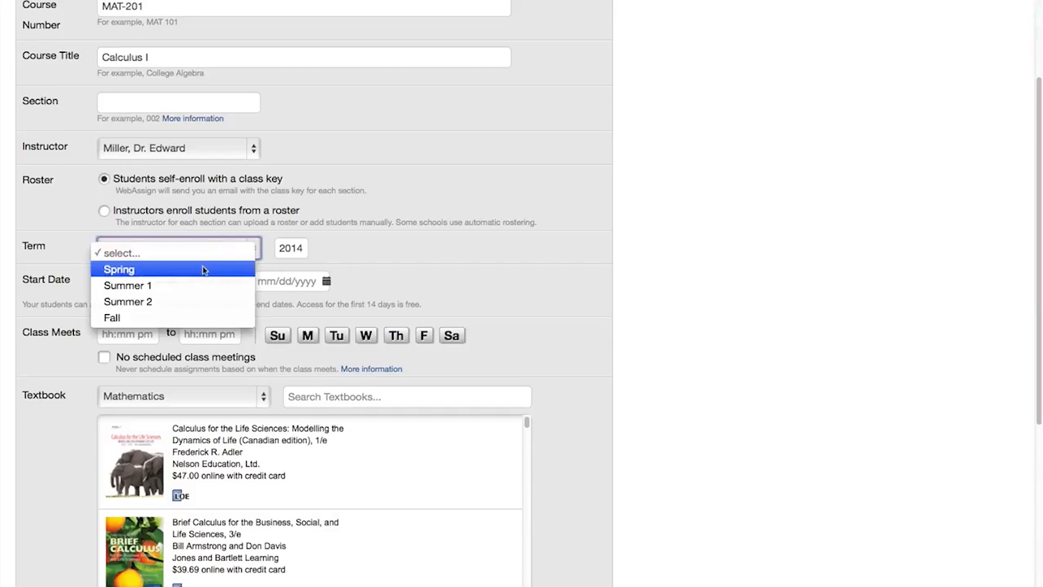
{"action": "left_click", "coordinate": [204, 271]}
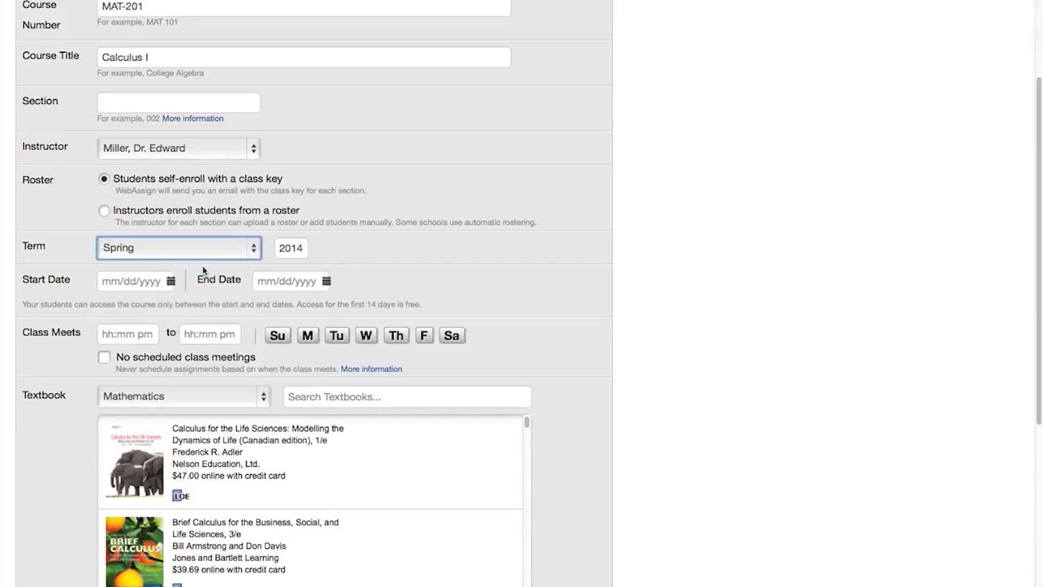
Set the course start date to 01/14/2014 and the end date to 05/30/2014.
{"action": "left_click", "coordinate": [133, 281]}
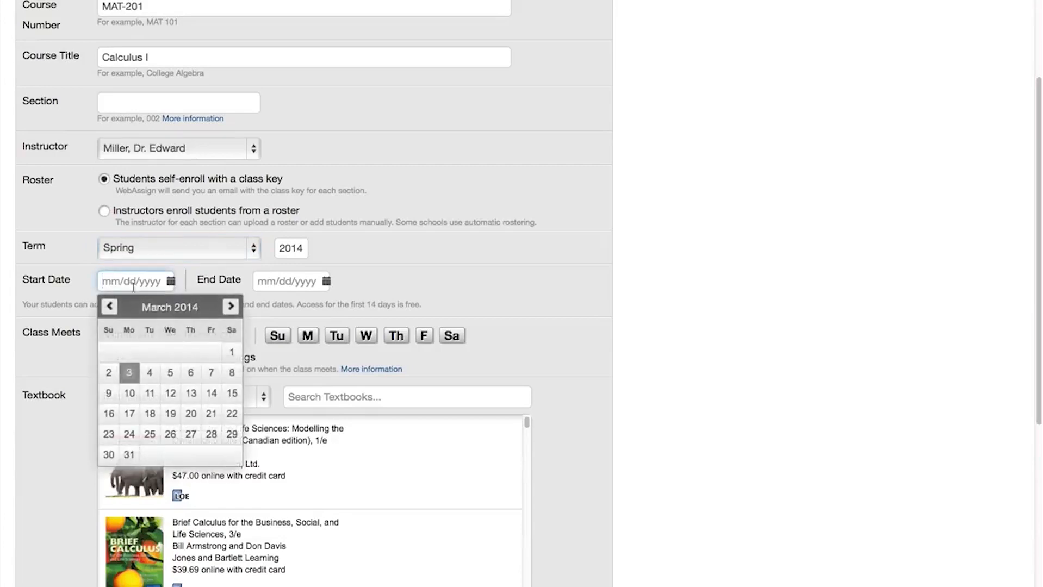
{"action": "left_click", "coordinate": [109, 308]}
{"action": "left_click", "coordinate": [110, 306]}
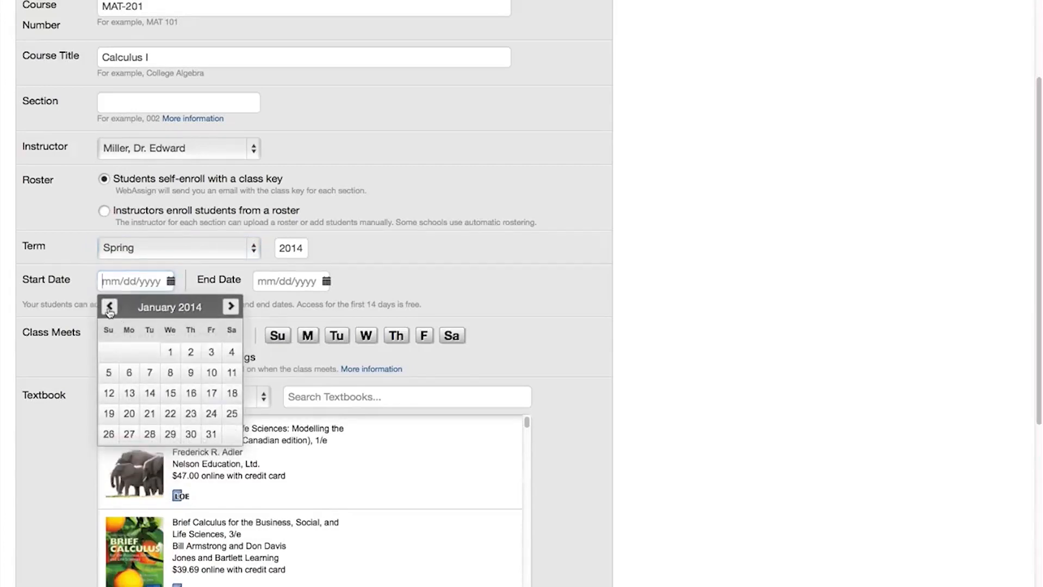
{"action": "left_click", "coordinate": [149, 393]}
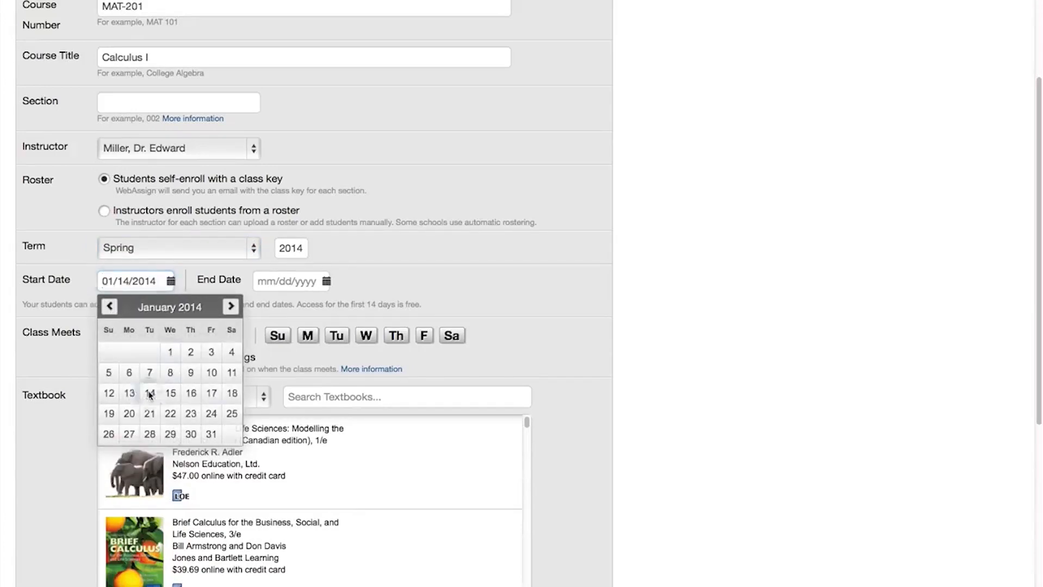
{"action": "left_click", "coordinate": [286, 284]}
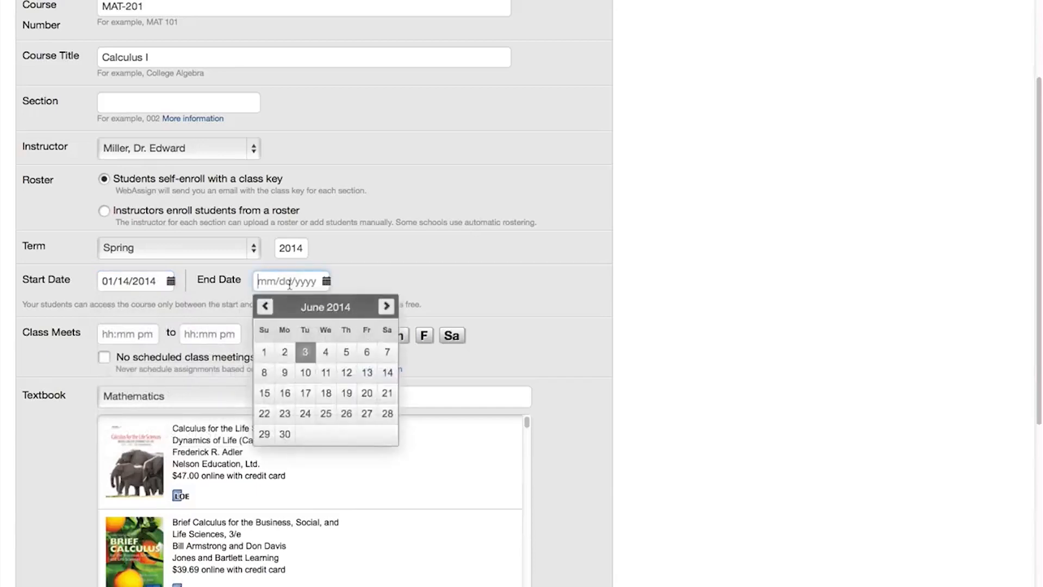
{"action": "left_click", "coordinate": [266, 307]}
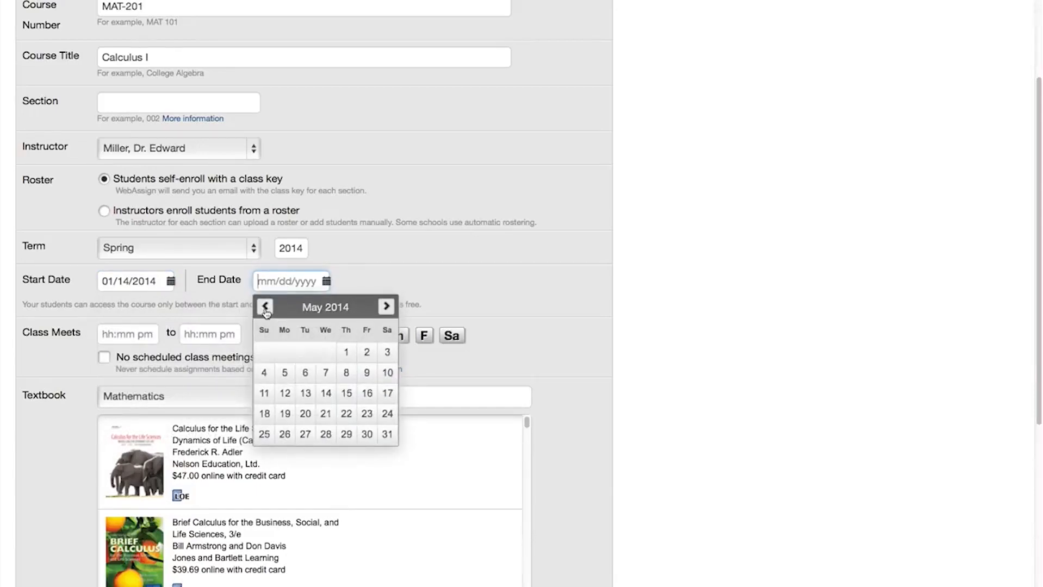
{"action": "left_click", "coordinate": [368, 441]}
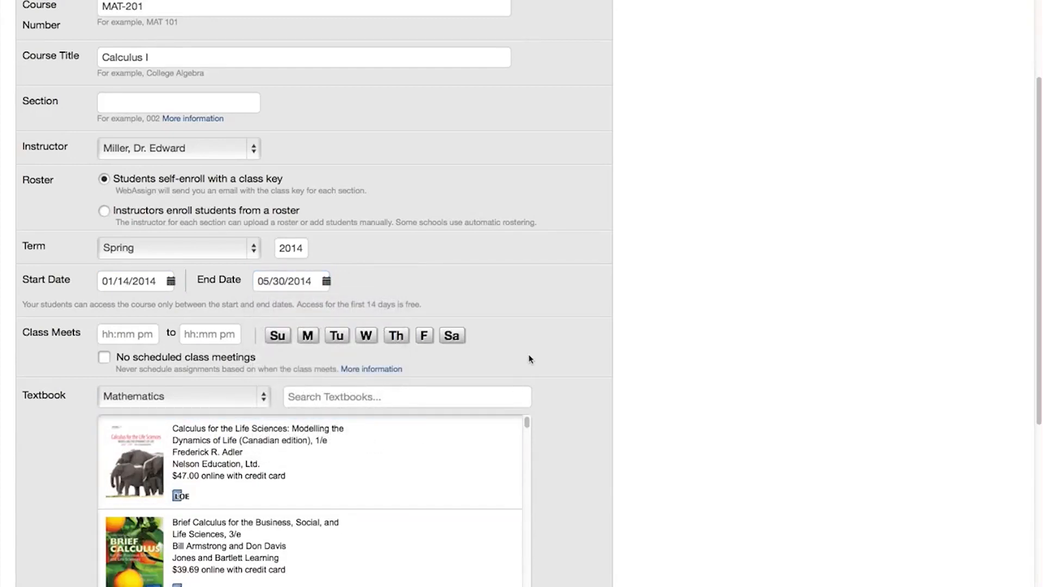
Set the class meetings to 10:00am to 10:50am on Monday, Wednesday and Friday.
{"action": "scroll", "coordinate": [531, 352], "scroll_direction": "down", "scroll_amount": 3}
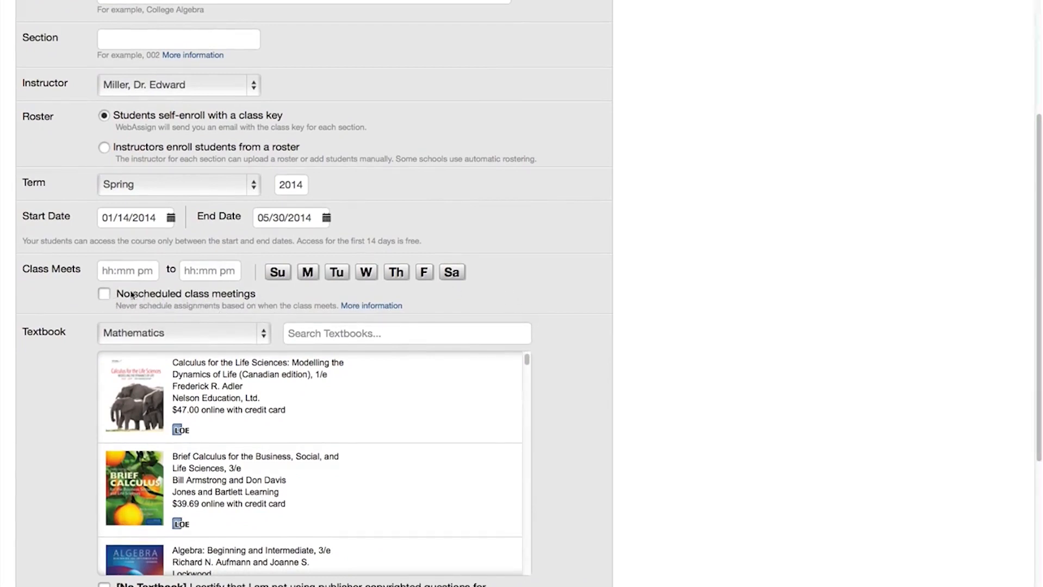
{"action": "left_click", "coordinate": [114, 271]}
{"action": "type", "text": "10:00am"}
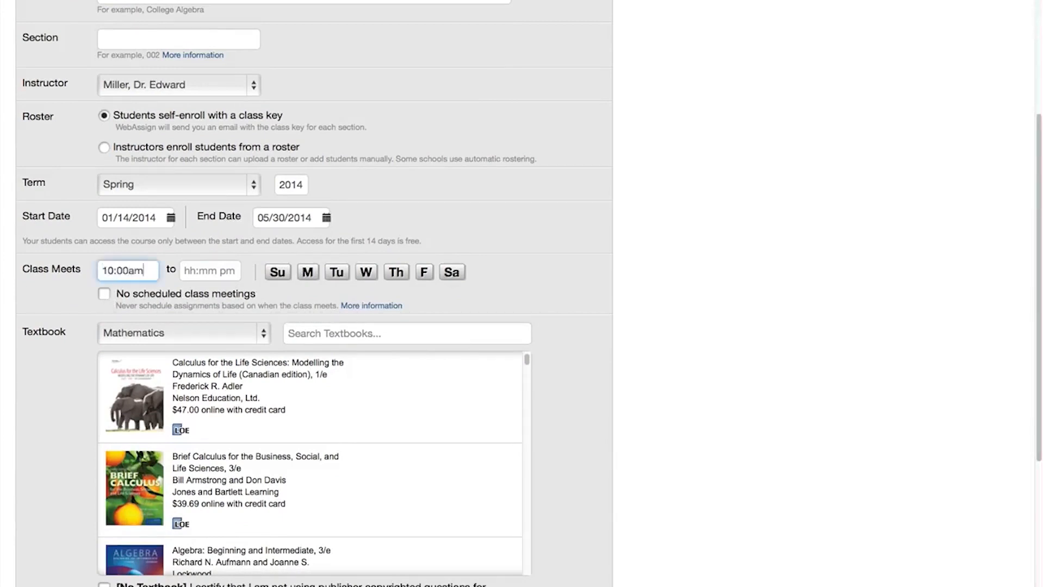
{"action": "left_click", "coordinate": [209, 271]}
{"action": "type", "text": "10"}
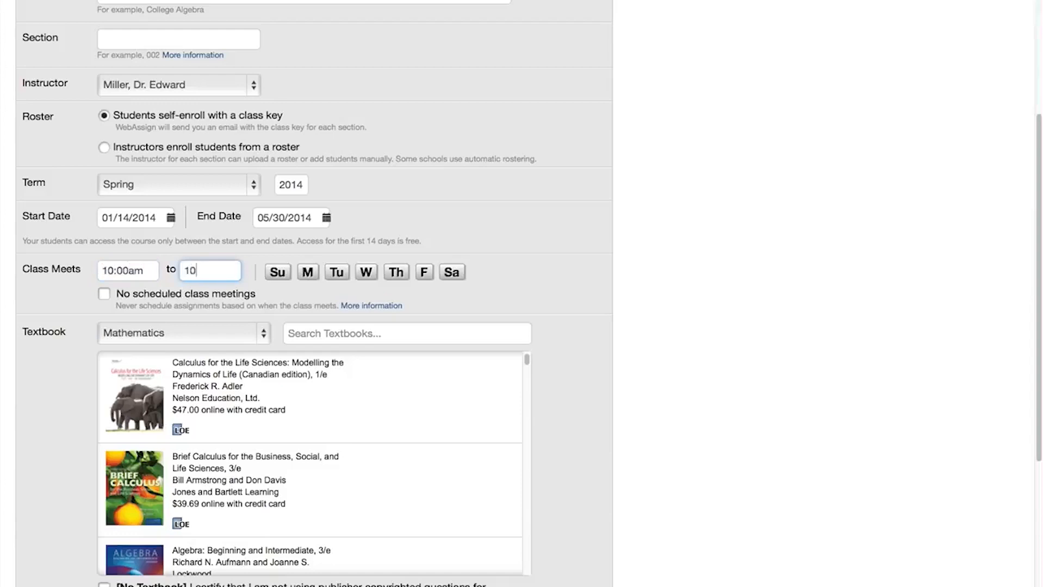
{"action": "type", "text": ":50am"}
{"action": "left_click", "coordinate": [312, 276]}
{"action": "left_click", "coordinate": [365, 274]}
{"action": "left_click", "coordinate": [425, 275]}
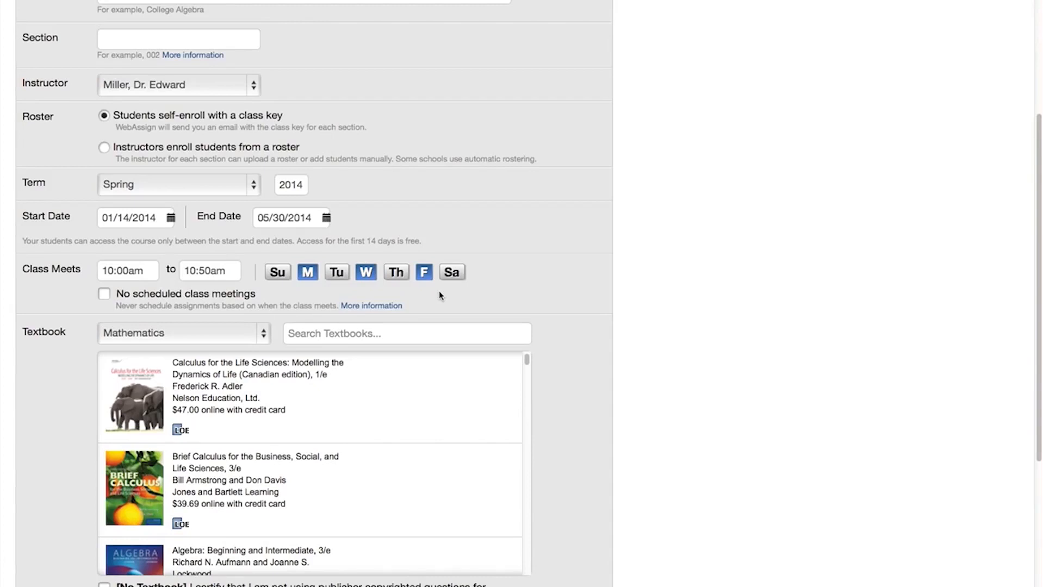
Search the Mathematics textbooks for "stewart, calc, 7" and select Calculus, 7/e for the course.
{"action": "scroll", "coordinate": [565, 364], "scroll_direction": "down", "scroll_amount": 3}
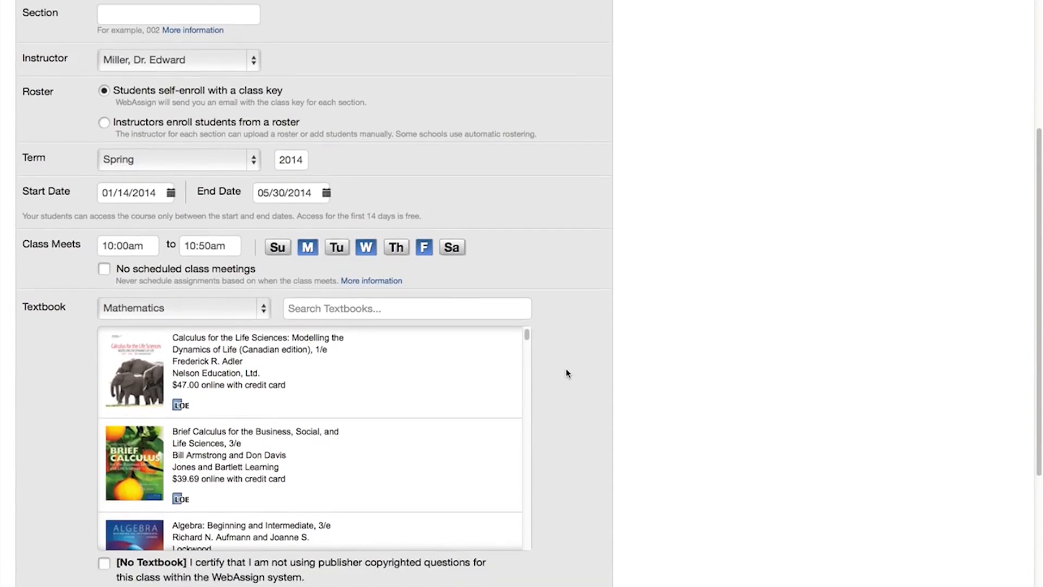
{"action": "scroll", "coordinate": [566, 374], "scroll_direction": "down", "scroll_amount": 3}
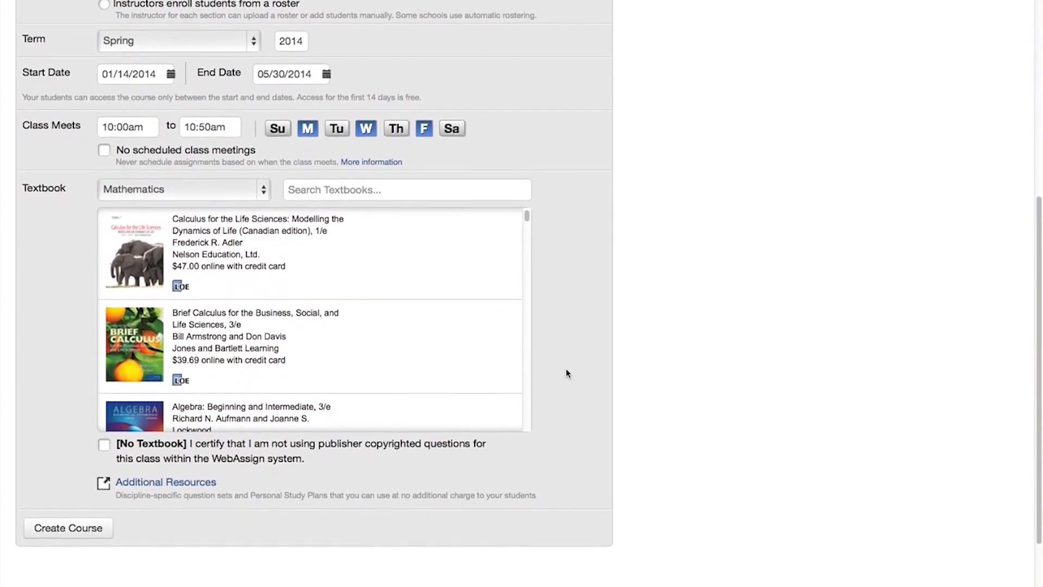
{"action": "left_click", "coordinate": [250, 187]}
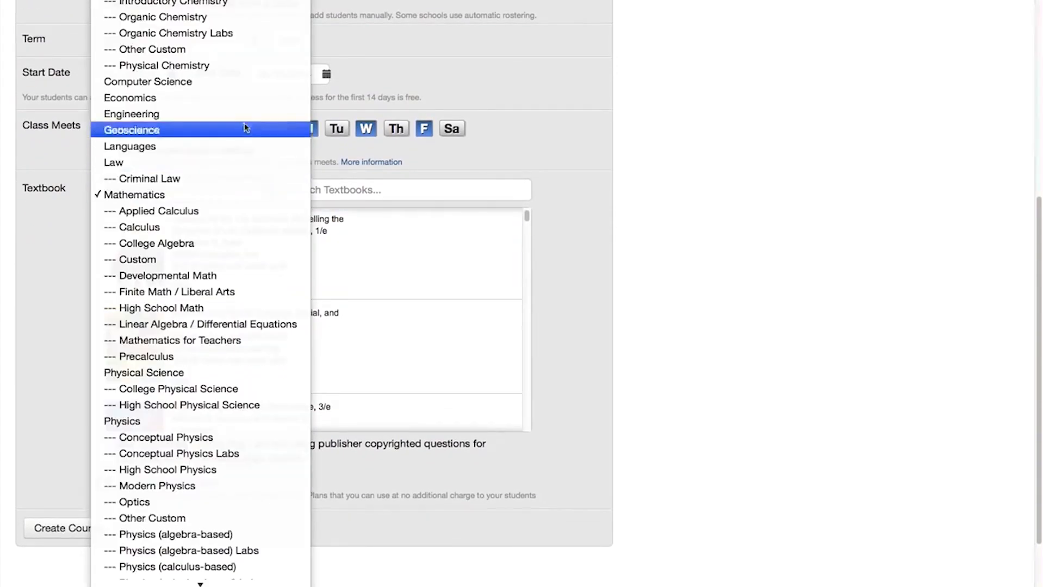
{"action": "left_click", "coordinate": [232, 195]}
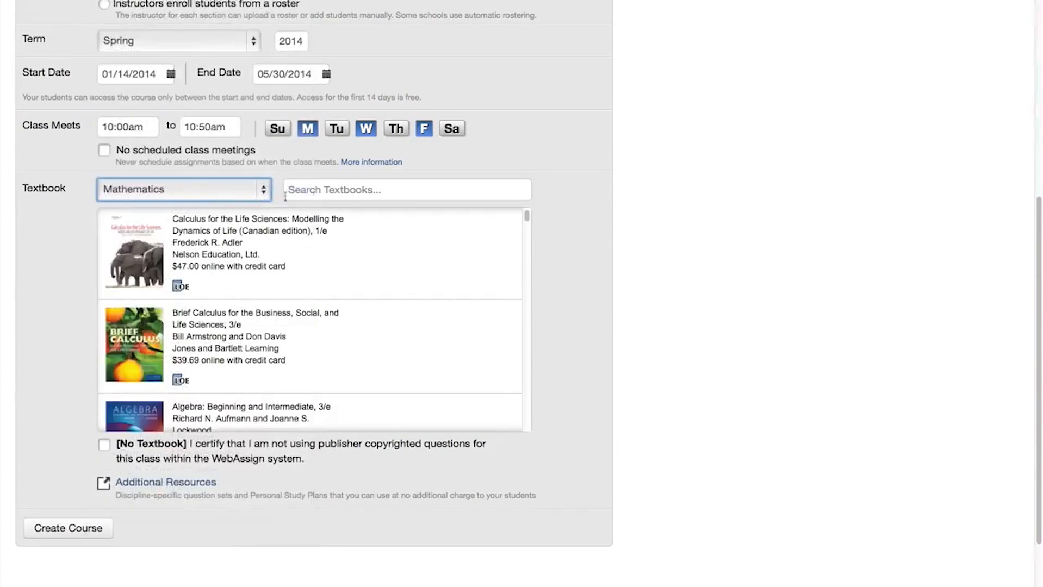
{"action": "left_click", "coordinate": [344, 190]}
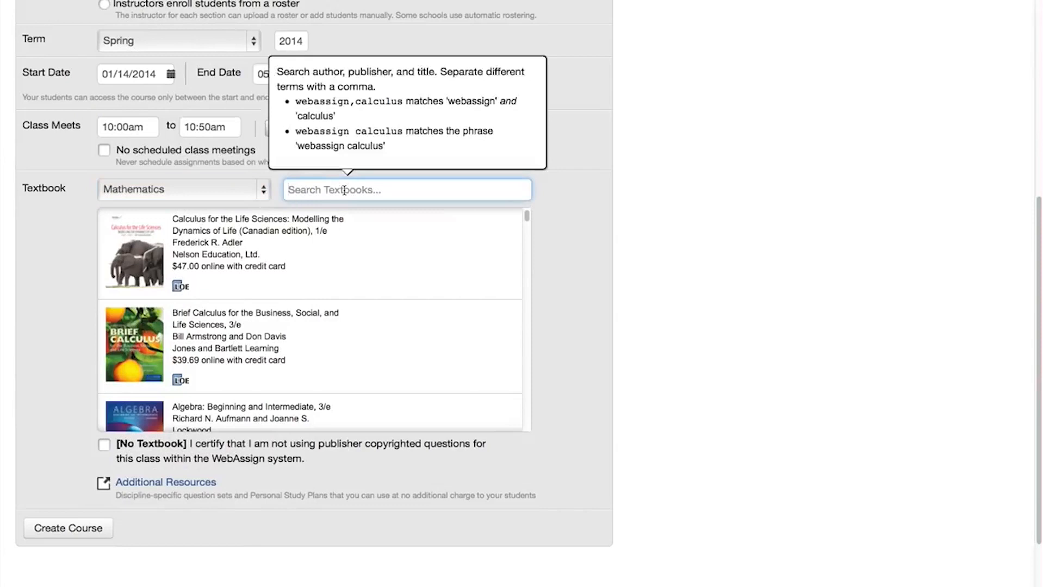
{"action": "type", "text": "stewart, calc, 7"}
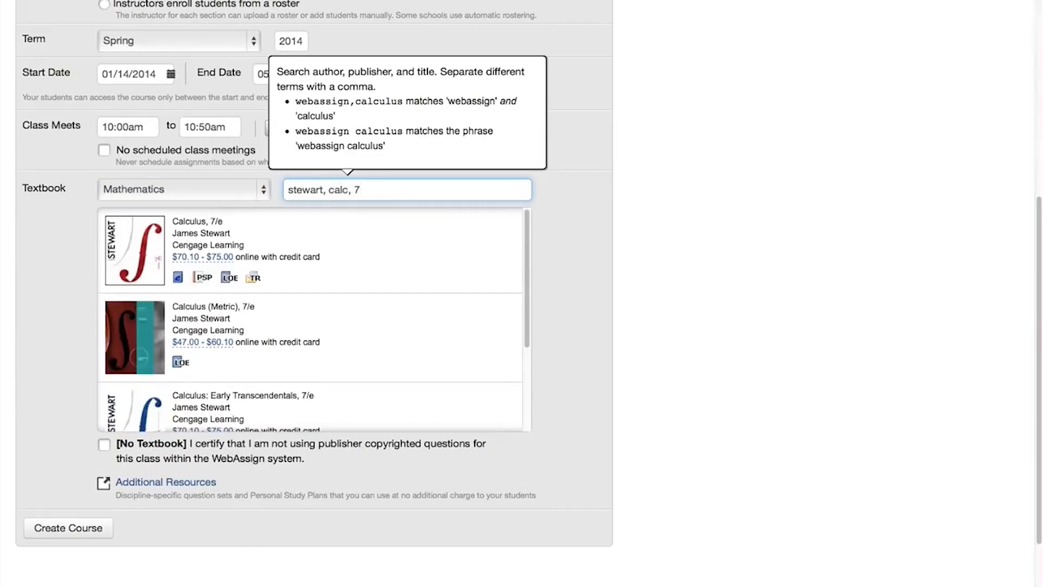
{"action": "left_click", "coordinate": [352, 256]}
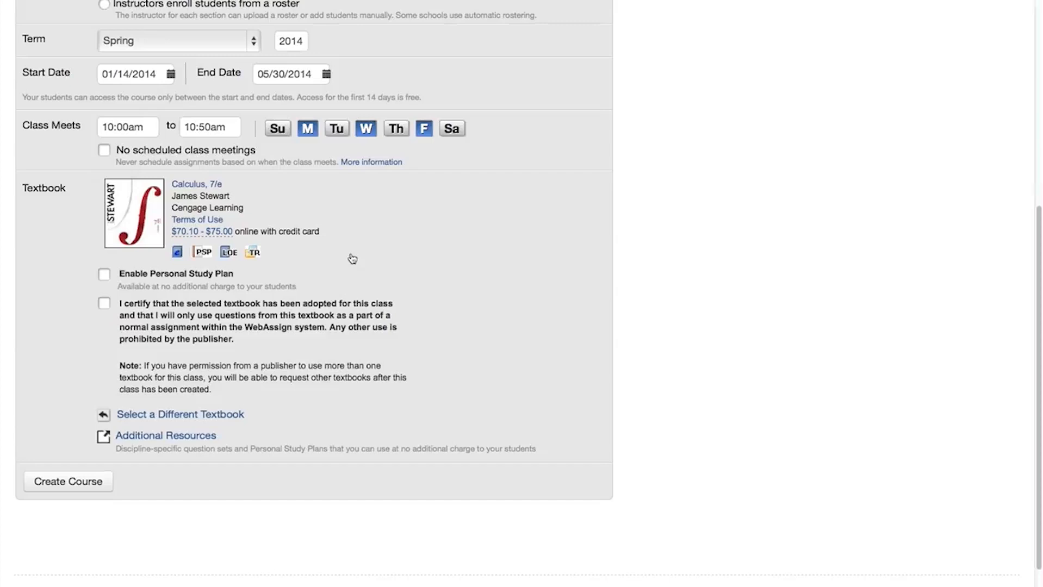
Certify that the selected textbook has been adopted for this class.
{"action": "left_click", "coordinate": [104, 303]}
{"action": "mouse_move", "coordinate": [229, 232]}
{"action": "mouse_move", "coordinate": [177, 259]}
Add the additional resources NY Regents Exam - Math A, NY Regents Exam - Math B and Getting Started with WebAssign.
{"action": "left_click", "coordinate": [166, 437]}
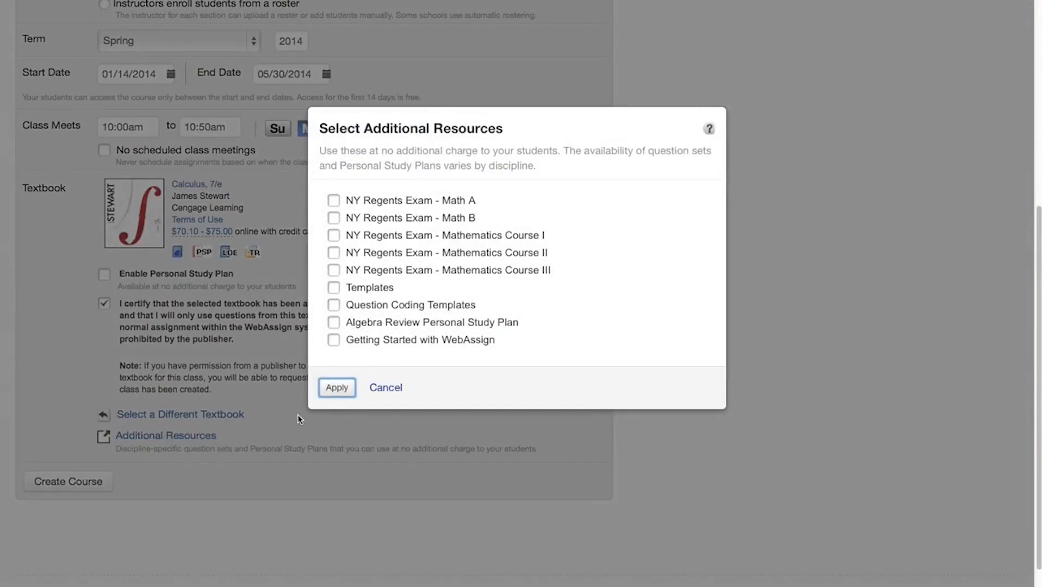
{"action": "left_click", "coordinate": [333, 202]}
{"action": "left_click", "coordinate": [333, 218]}
{"action": "left_click", "coordinate": [334, 341]}
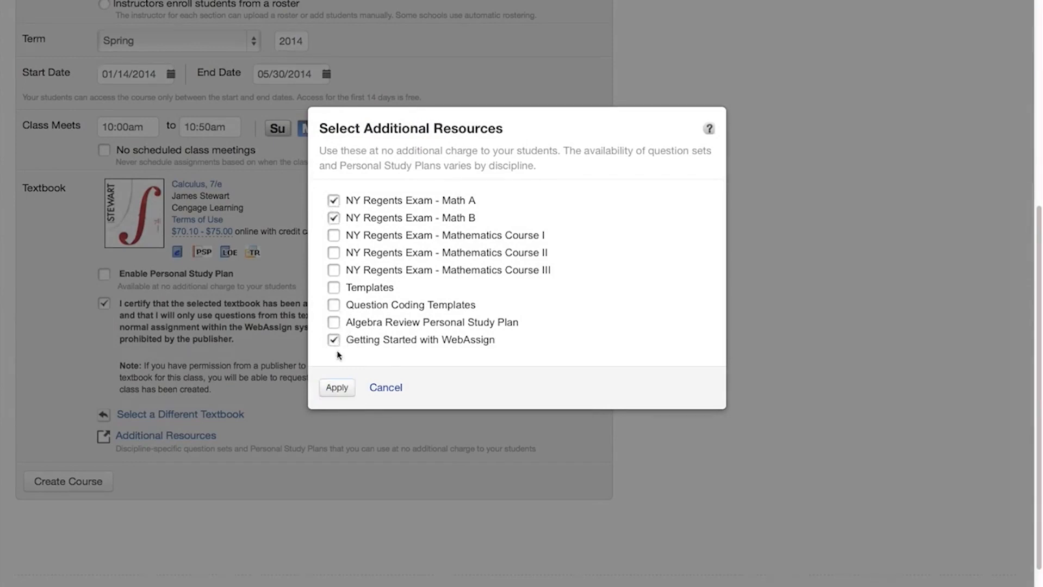
{"action": "left_click", "coordinate": [337, 389]}
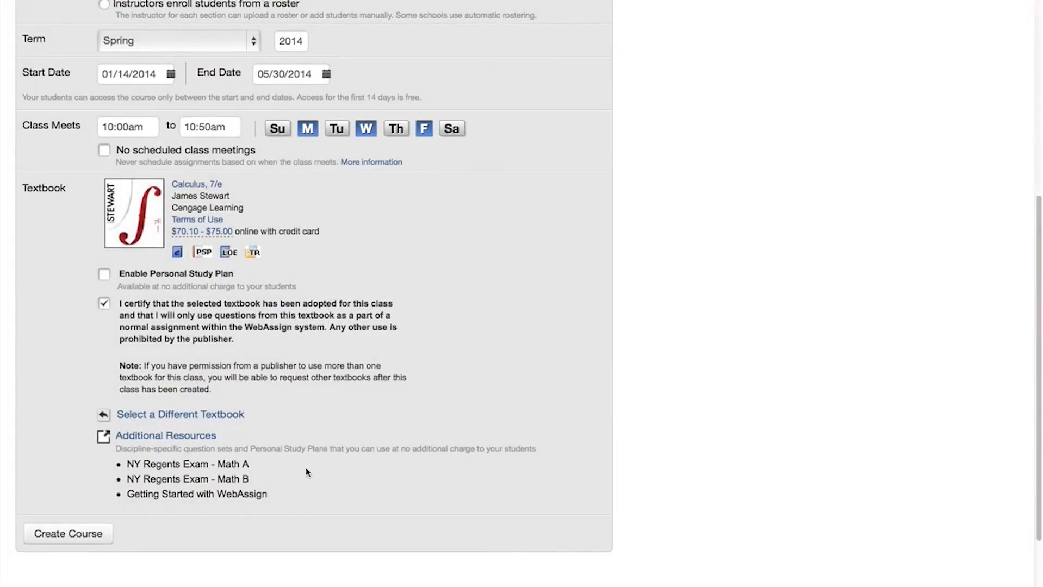
Create the course and open the class key settings of MAT-201 from the list of classes.
{"action": "left_click", "coordinate": [76, 535]}
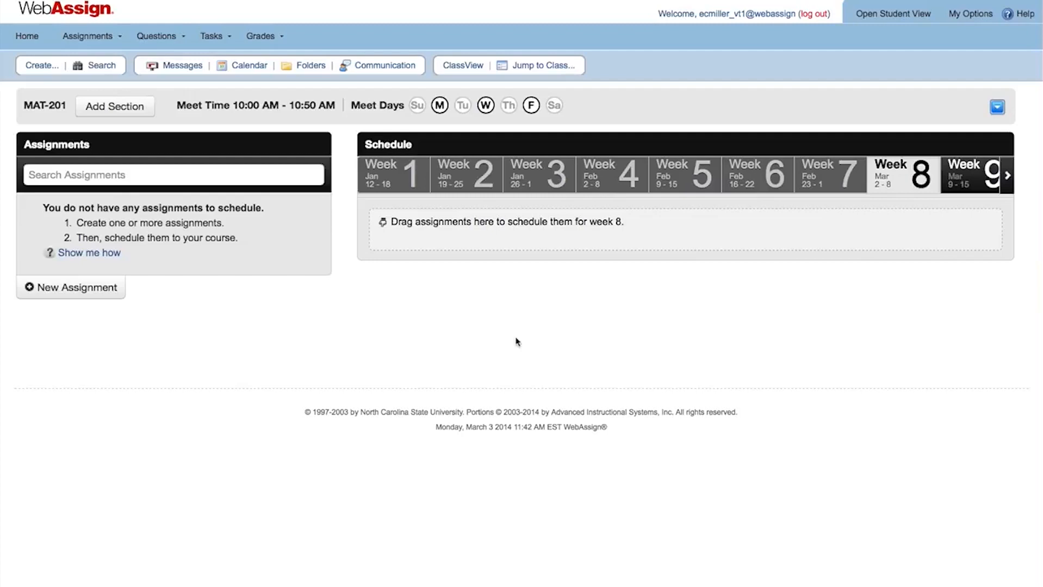
{"action": "left_click", "coordinate": [27, 37]}
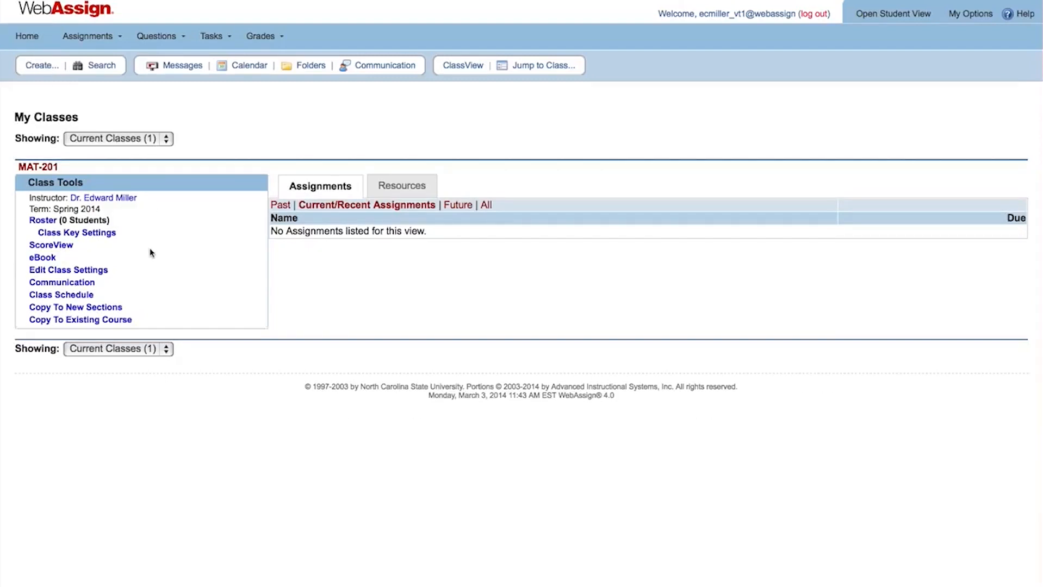
{"action": "left_click", "coordinate": [85, 235]}
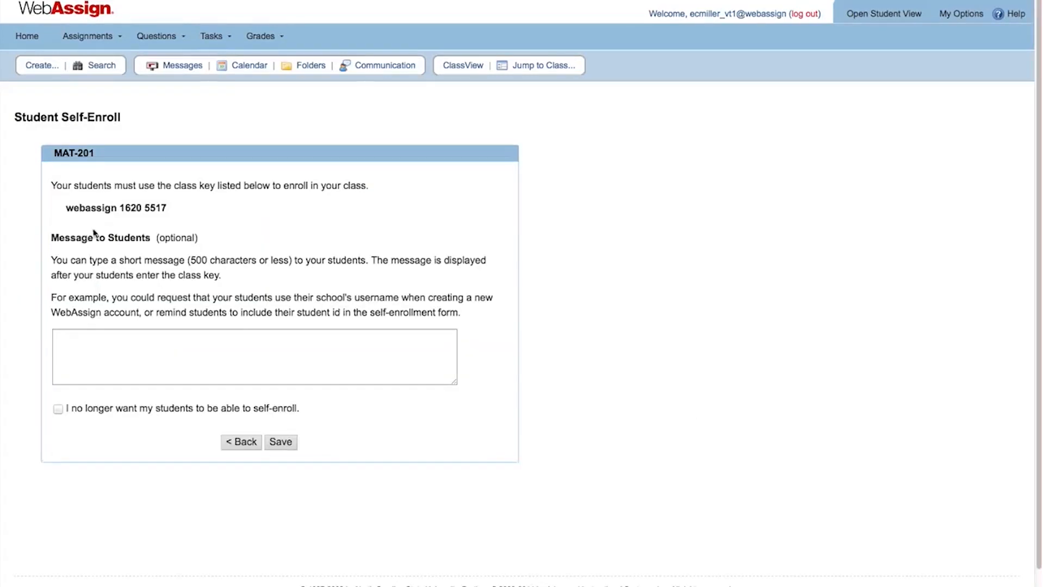
Highlight the MAT-201 class key and inspect the self-enrollment opt-out and the optional message to students.
{"action": "left_click_drag", "start_coordinate": [169, 208], "coordinate": [65, 208]}
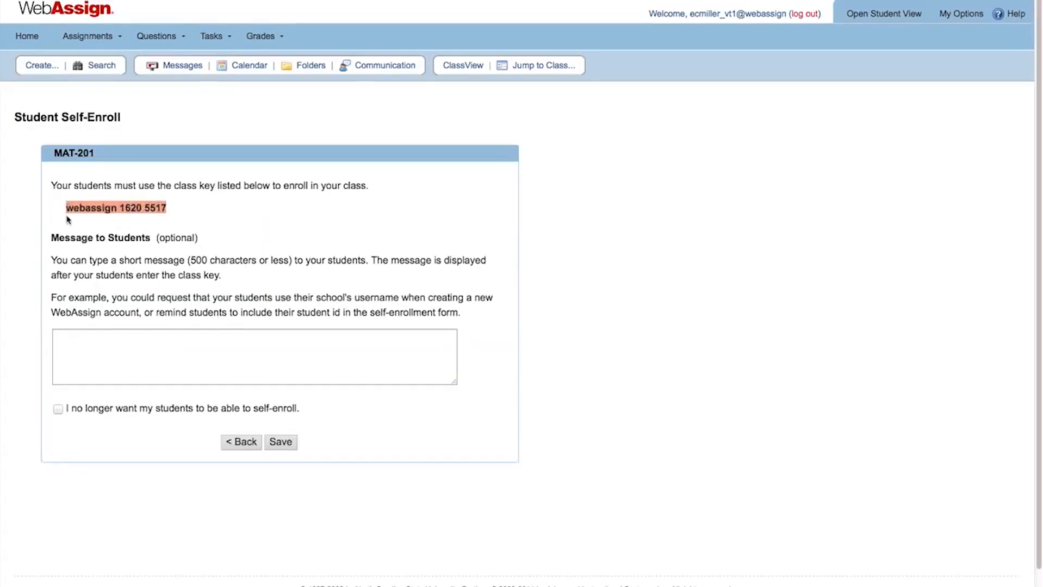
{"action": "left_click", "coordinate": [59, 421]}
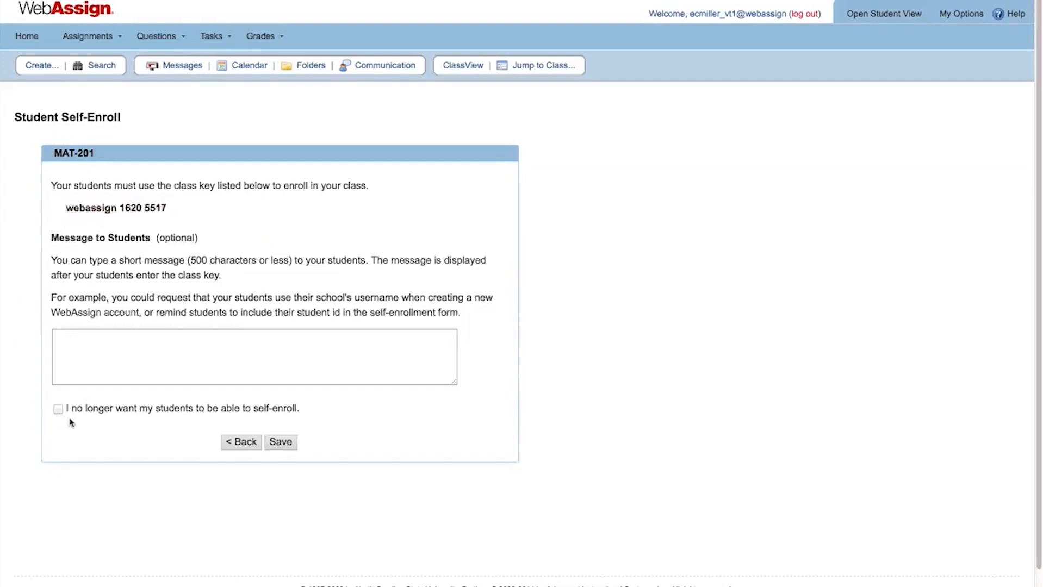
{"action": "left_click", "coordinate": [134, 350]}
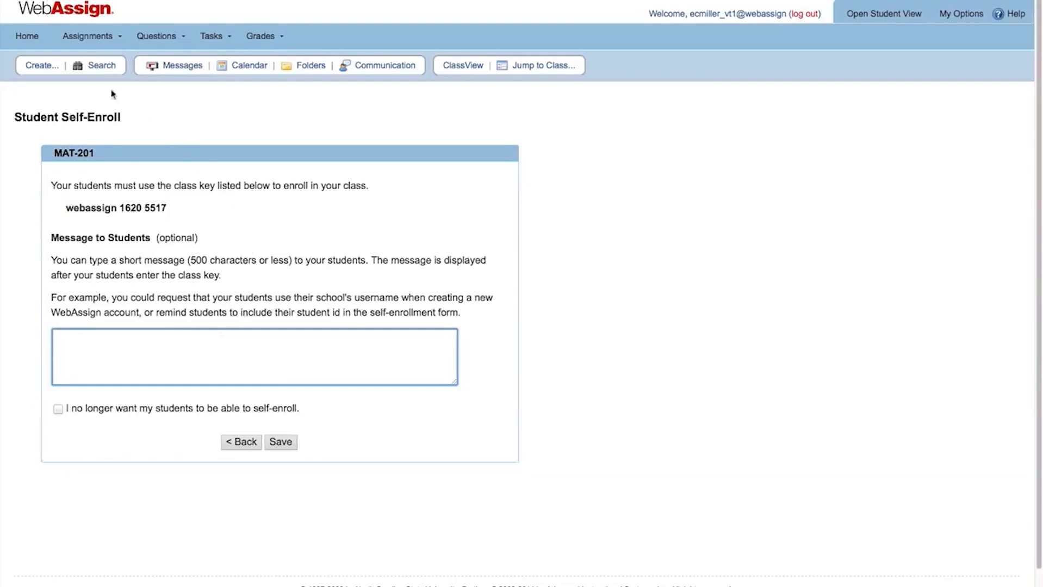
Return to the list of classes, open the MAT-201 roster and examine the options for uploading, self-enrolling and adding students.
{"action": "left_click", "coordinate": [36, 46]}
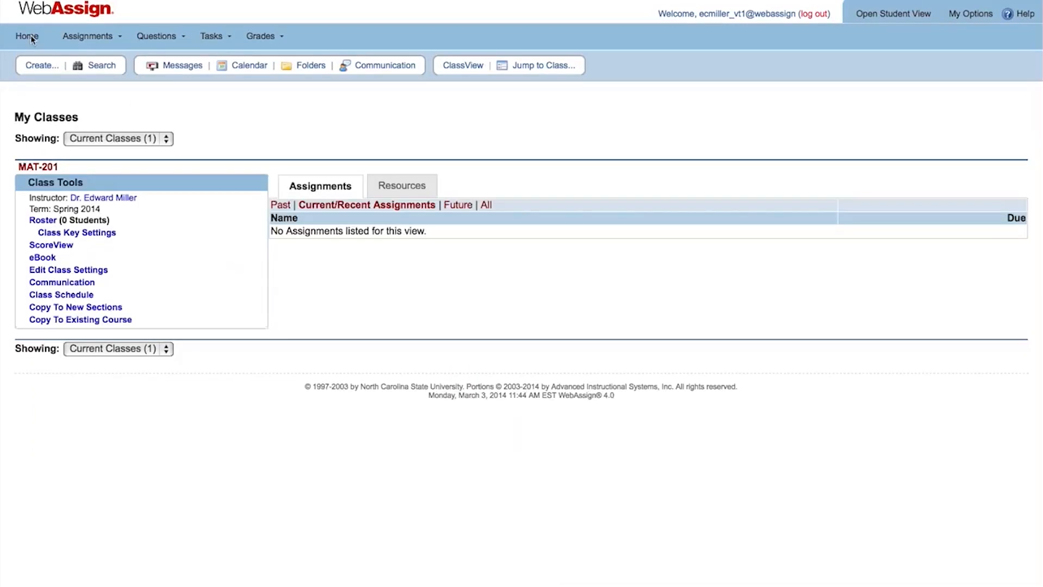
{"action": "left_click", "coordinate": [39, 223]}
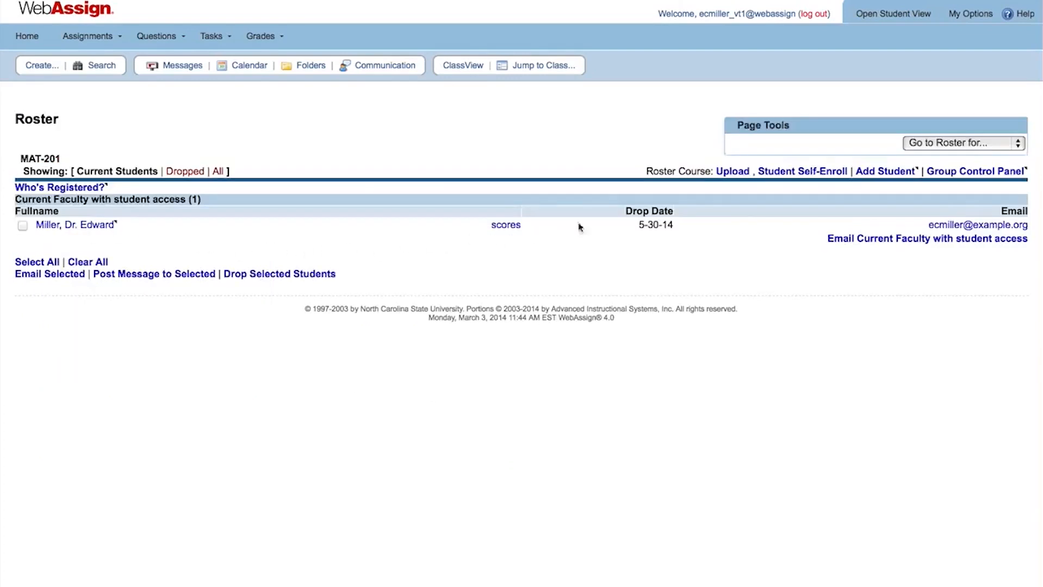
{"action": "left_click", "coordinate": [735, 184]}
{"action": "left_click", "coordinate": [800, 185]}
{"action": "left_click", "coordinate": [885, 181]}
Open the instructor help system.
{"action": "left_click", "coordinate": [1019, 19]}
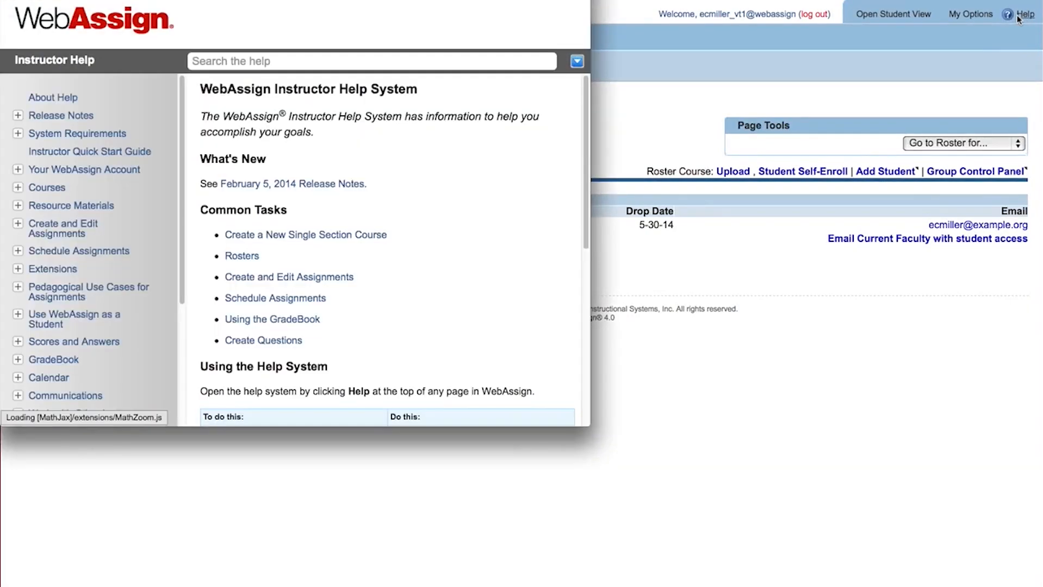